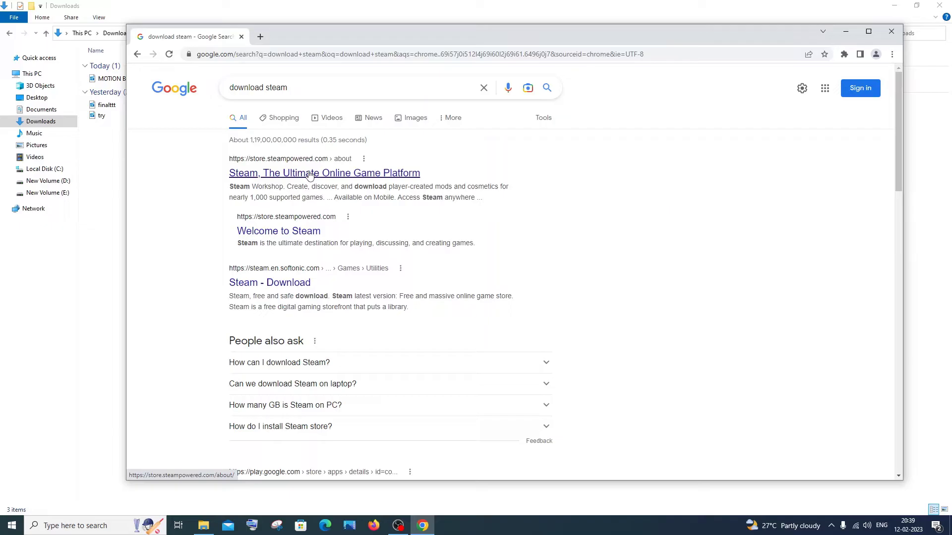
# Open the official Steam page from Google results and download SteamSetup.exe
pyautogui.click(327, 173)
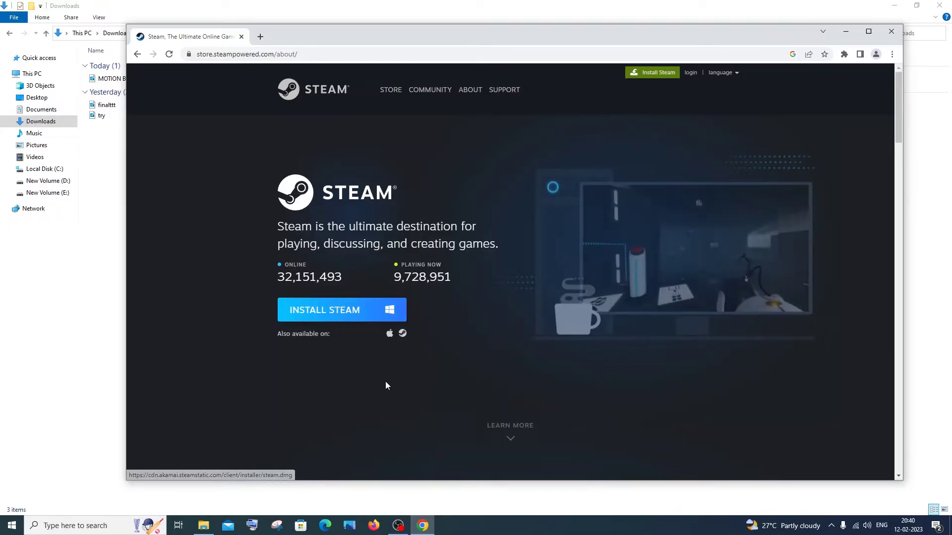
pyautogui.click(356, 314)
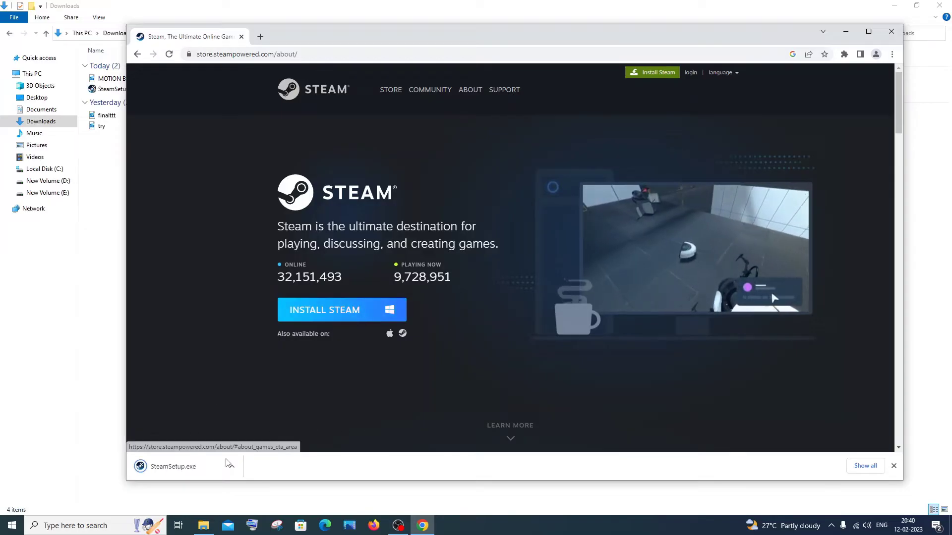
# Run SteamSetup.exe and install Steam in English to the default Program Files (x86) folder
pyautogui.click(232, 467)
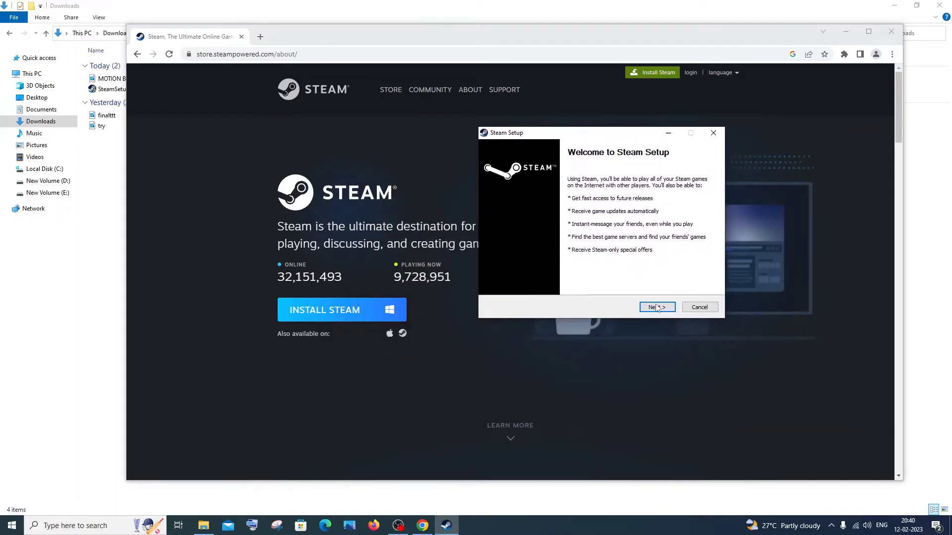
pyautogui.click(658, 307)
pyautogui.click(848, 34)
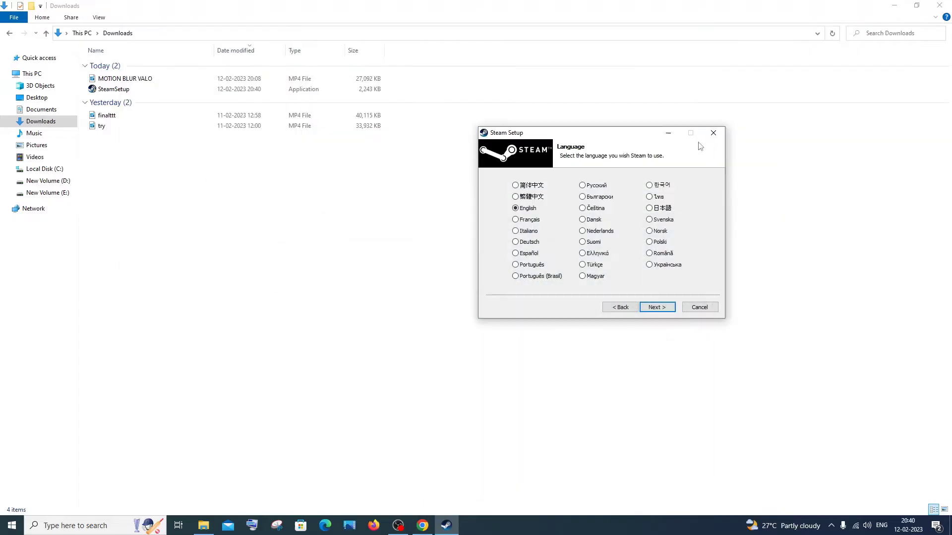
pyautogui.moveTo(585, 137); pyautogui.dragTo(480, 164)
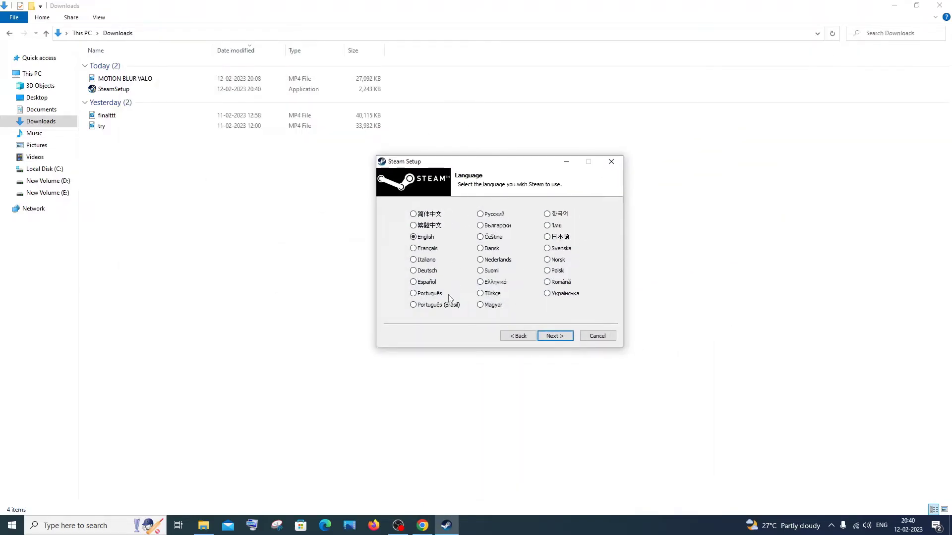
pyautogui.click(556, 336)
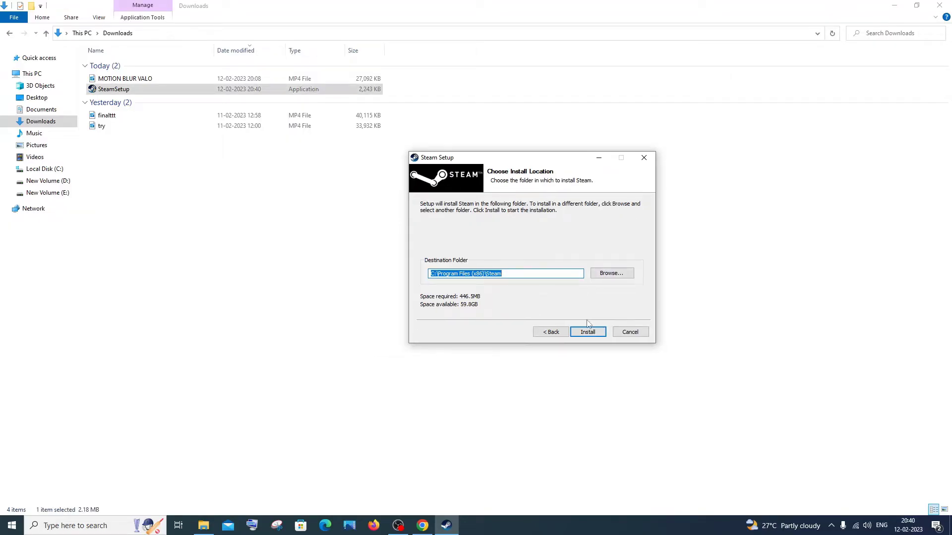
pyautogui.click(591, 331)
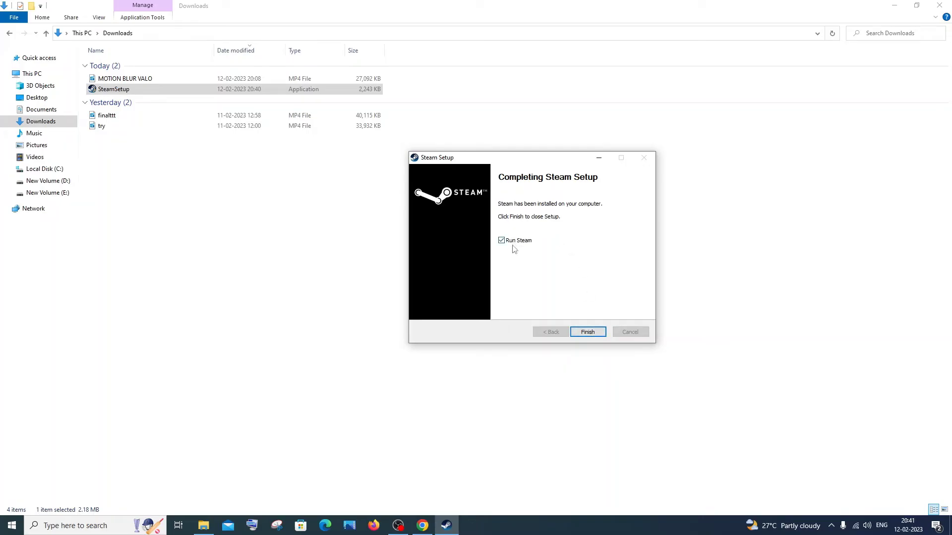
# Finish setup to launch Steam and start creating a free Steam account
pyautogui.click(587, 331)
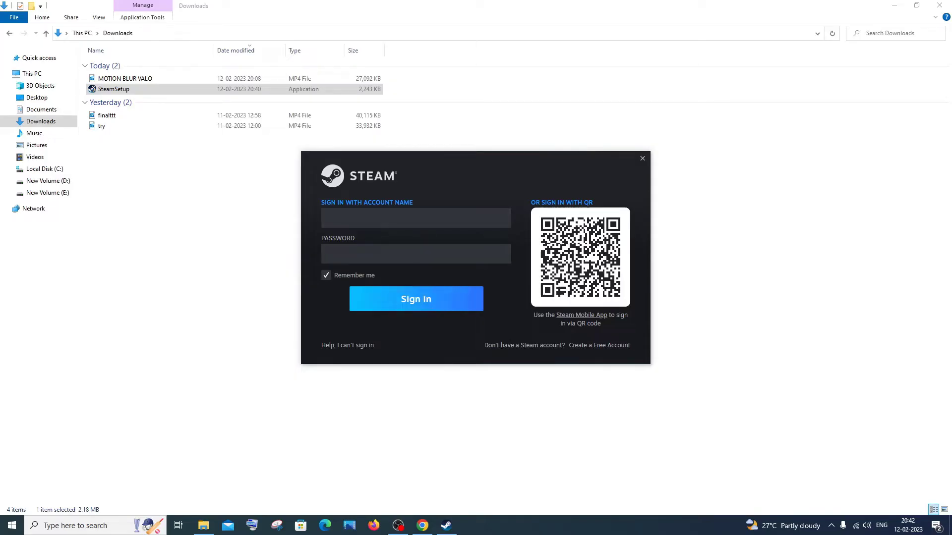
pyautogui.click(584, 346)
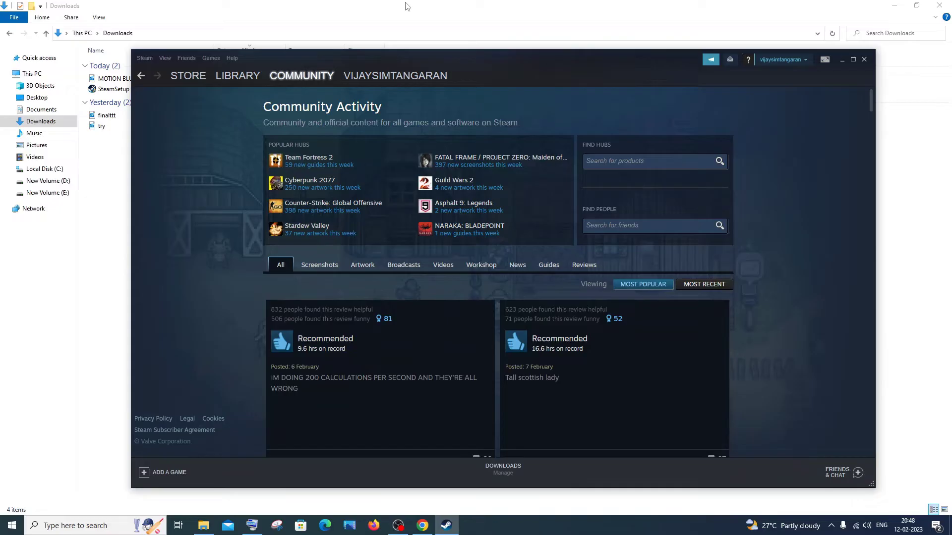
# Search the Steam store for 'aimlab' and open the Aim Lab store page
pyautogui.click(189, 78)
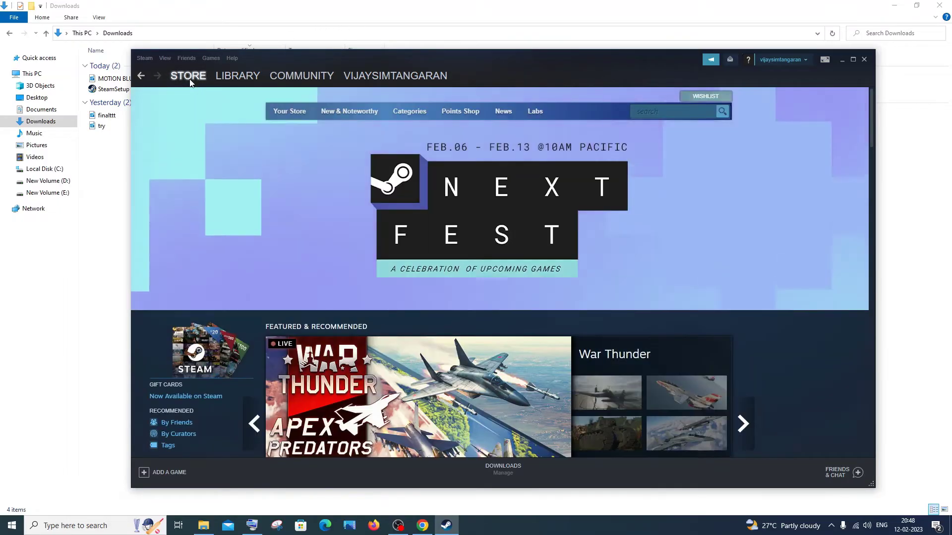
pyautogui.click(656, 112)
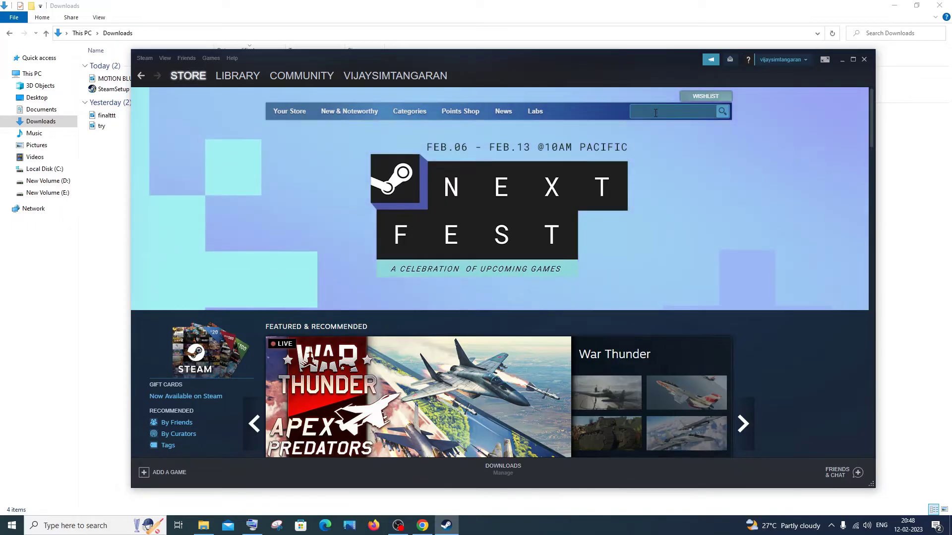
pyautogui.write('am')
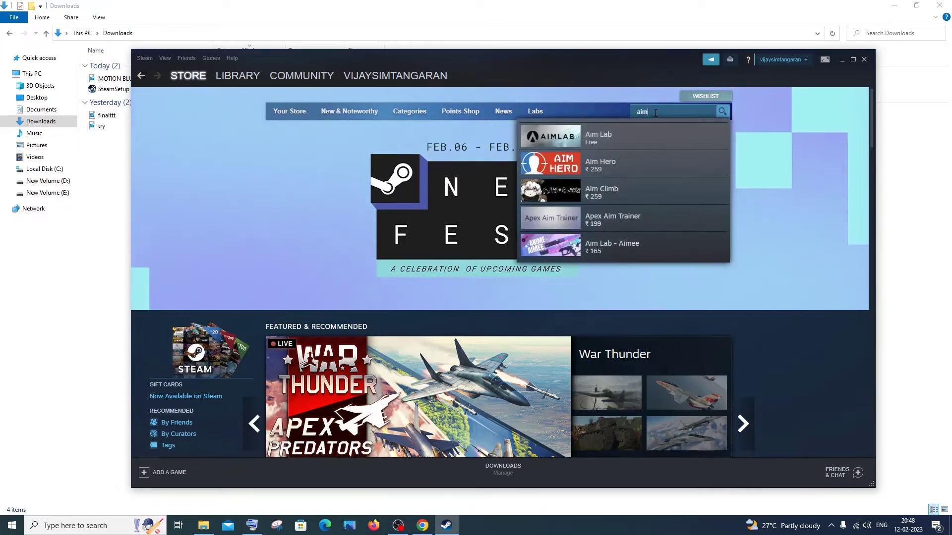
pyautogui.write('labs')
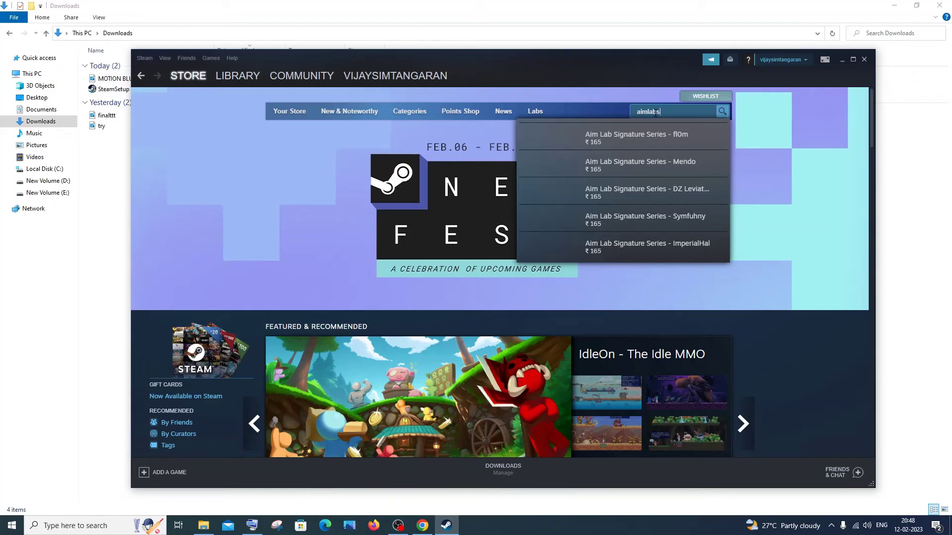
pyautogui.press('BackSpace')
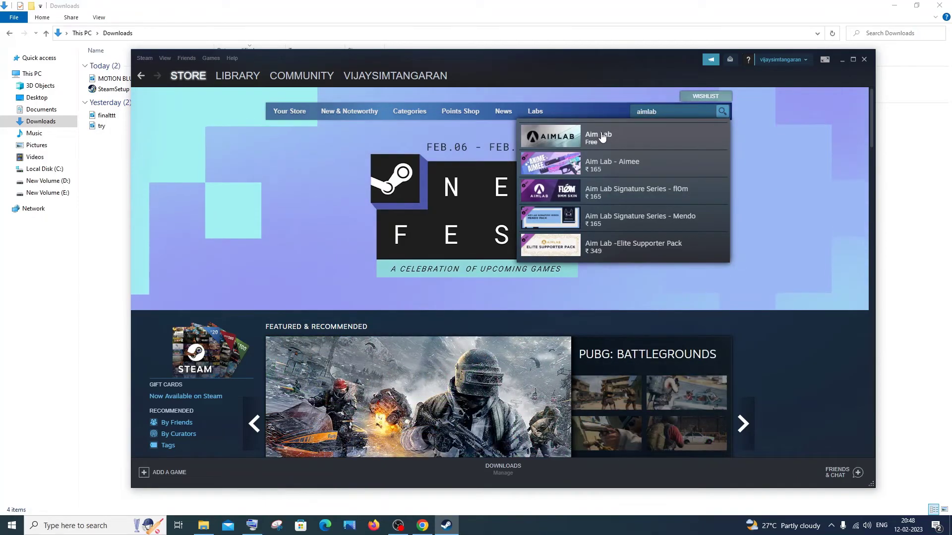
pyautogui.click(601, 136)
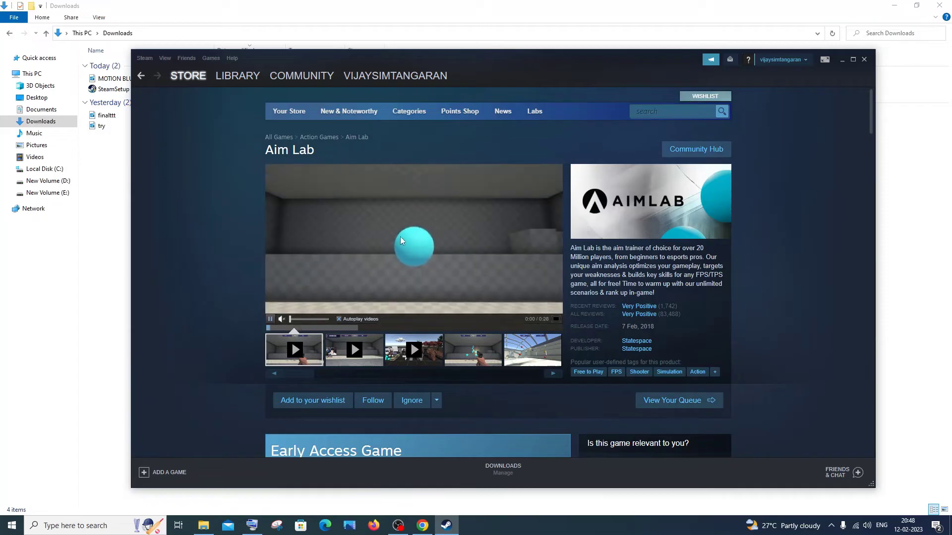
pyautogui.scroll(-1, 474, 230)
pyautogui.scroll(-3, 475, 227)
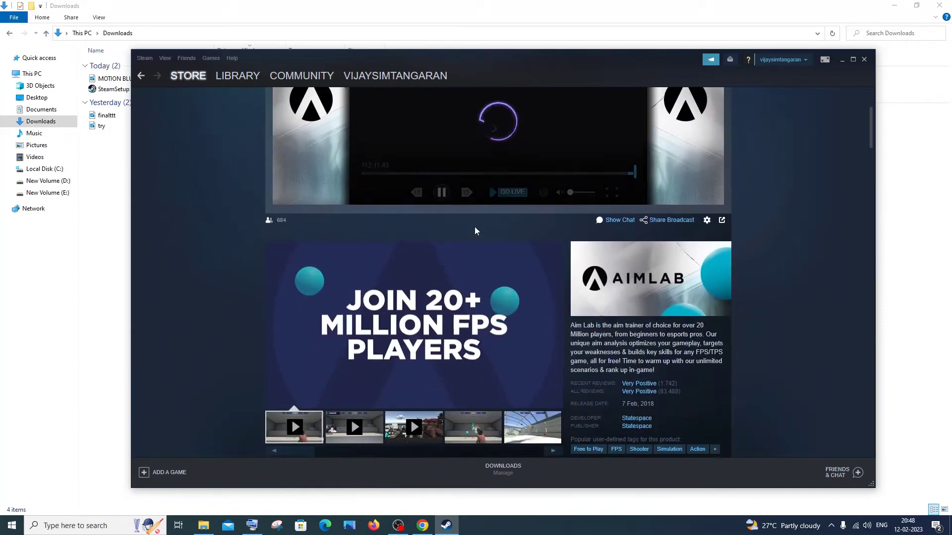
pyautogui.scroll(-2, 461, 234)
pyautogui.scroll(-2, 454, 240)
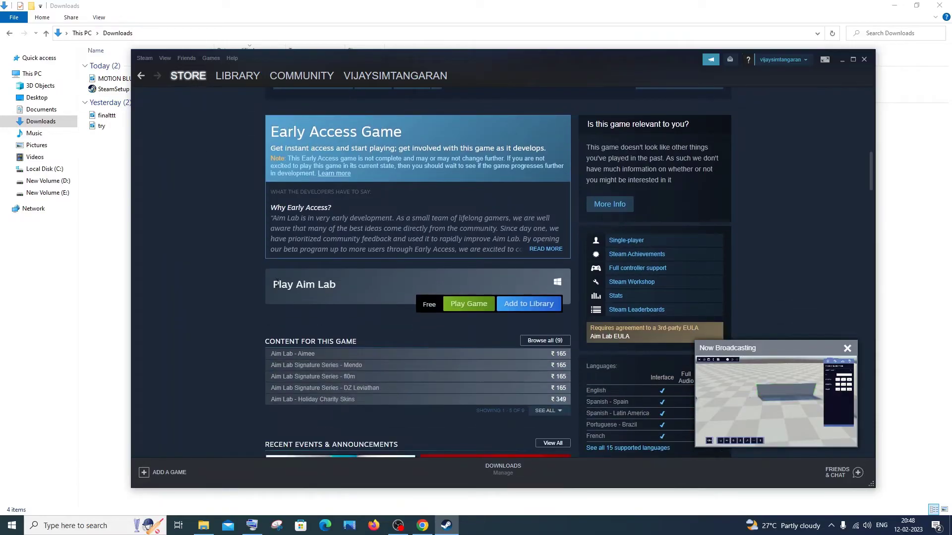
# Get Aim Lab free with default shortcuts and location, accepting its EULA
pyautogui.click(457, 313)
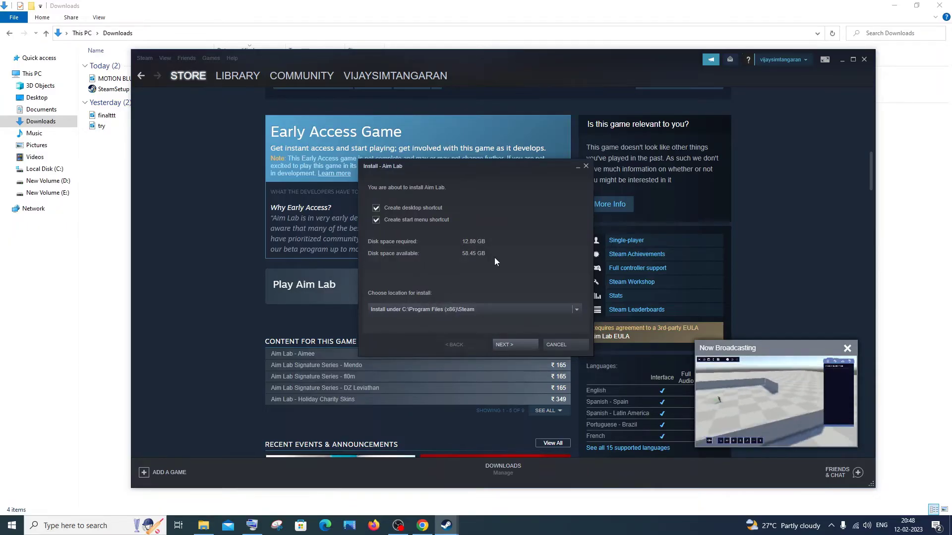
pyautogui.click(518, 348)
pyautogui.moveTo(579, 204); pyautogui.dragTo(583, 317)
pyautogui.click(507, 345)
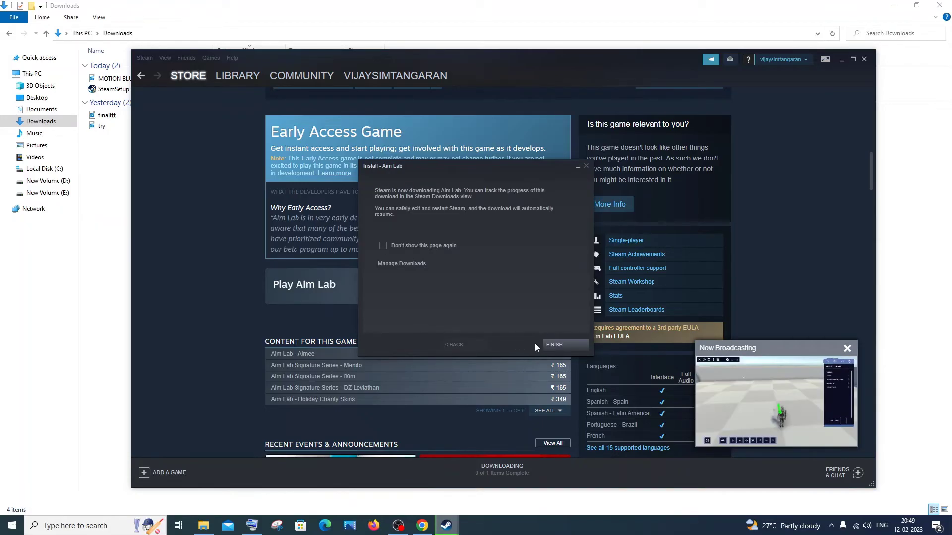
pyautogui.click(551, 345)
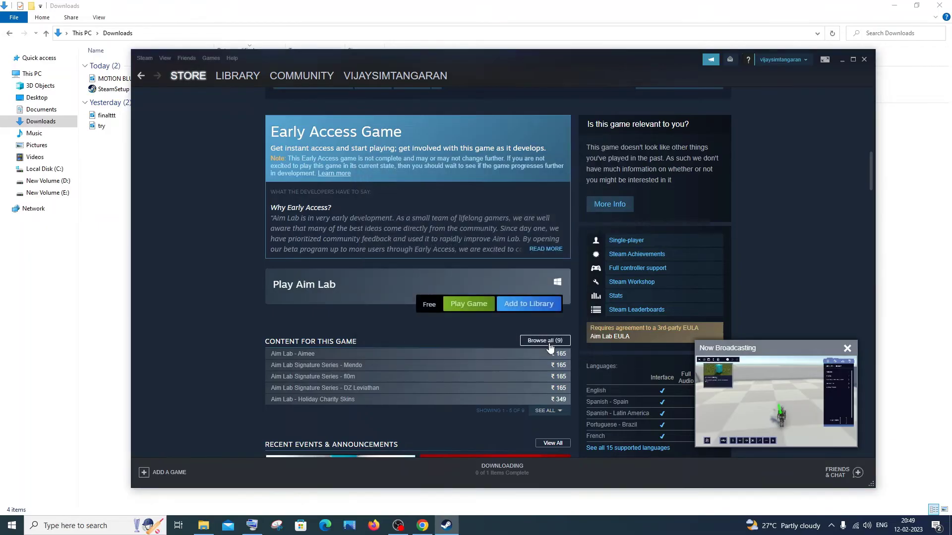
# Watch Steam's Downloads view until Aim Lab's 6.0 GB download completes
pyautogui.click(495, 470)
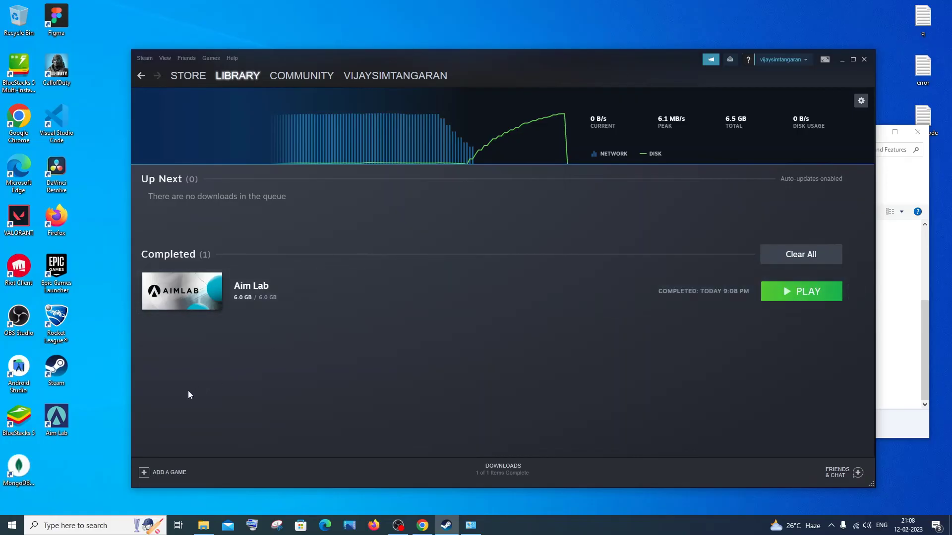
pyautogui.moveTo(801, 292)
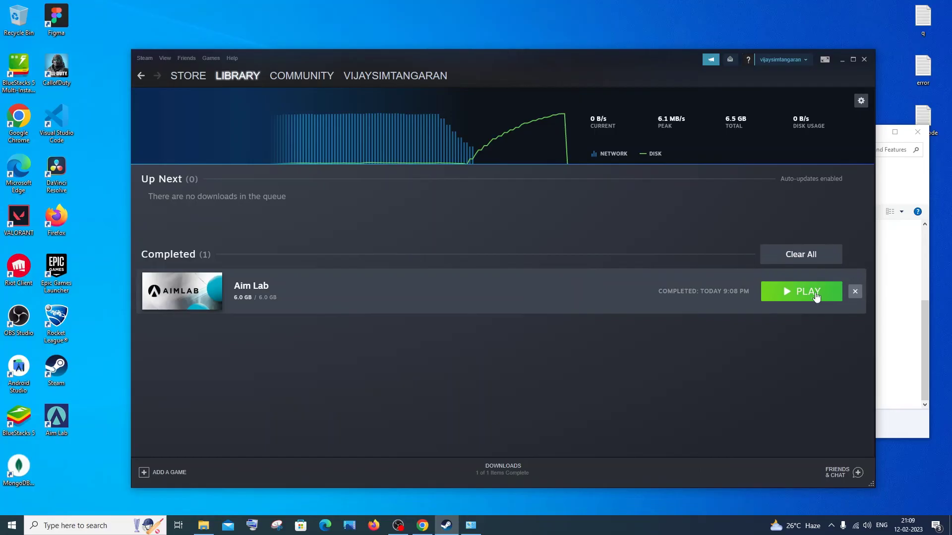
# Launch Aim Lab and choose English and Valorant in its onboarding
pyautogui.click(816, 295)
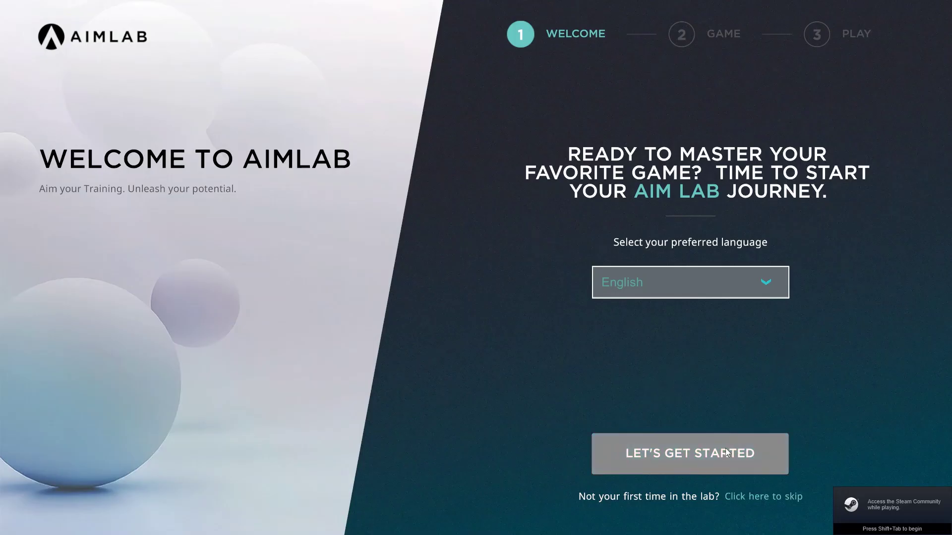
pyautogui.click(734, 462)
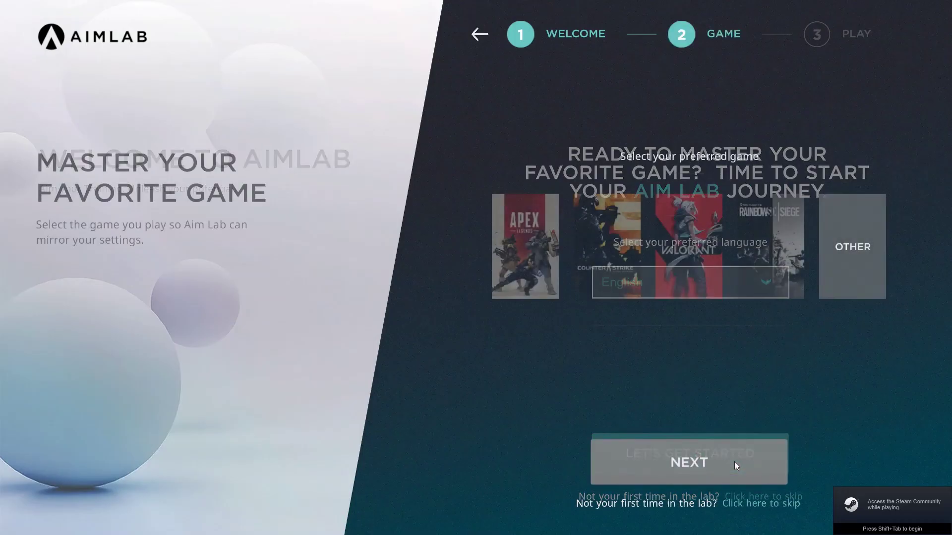
pyautogui.click(711, 260)
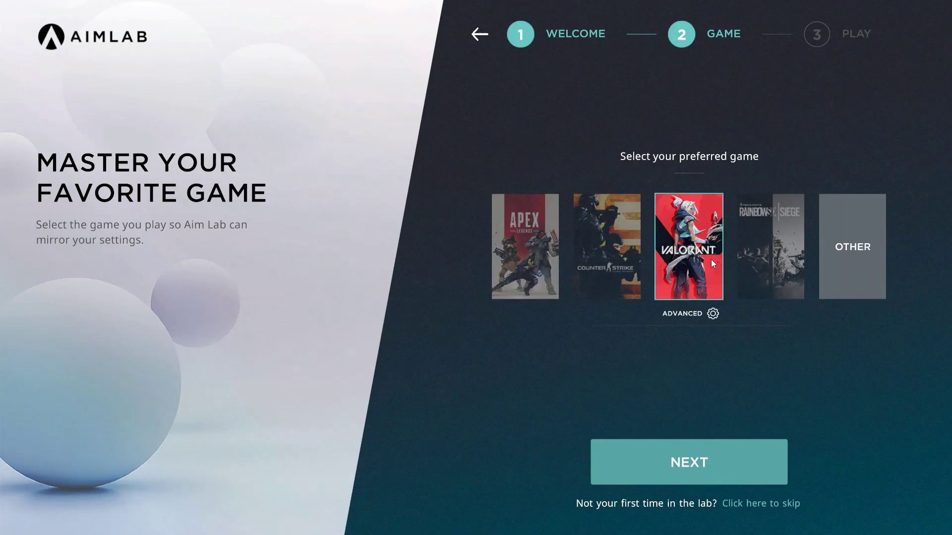
pyautogui.click(707, 469)
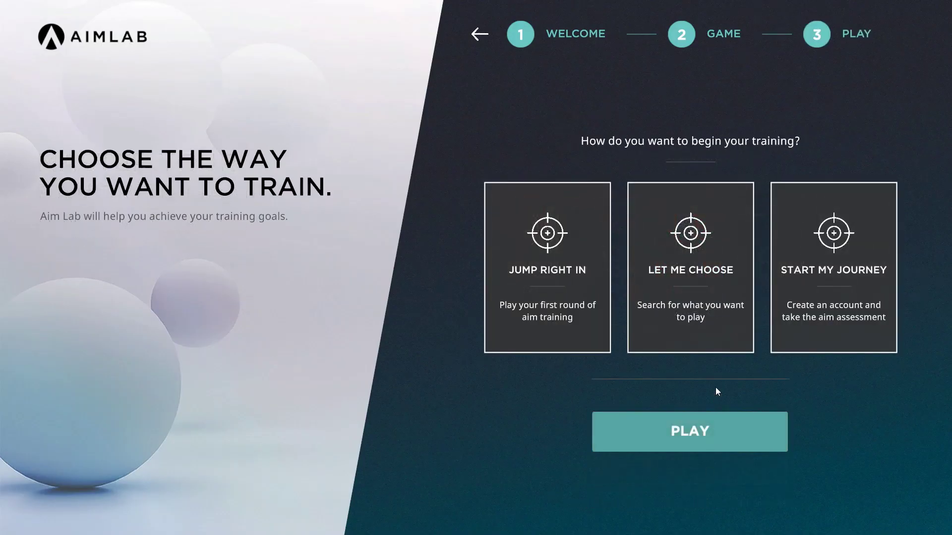
# Switch from Aim Lab back to the Steam window via the taskbar
pyautogui.press('super')
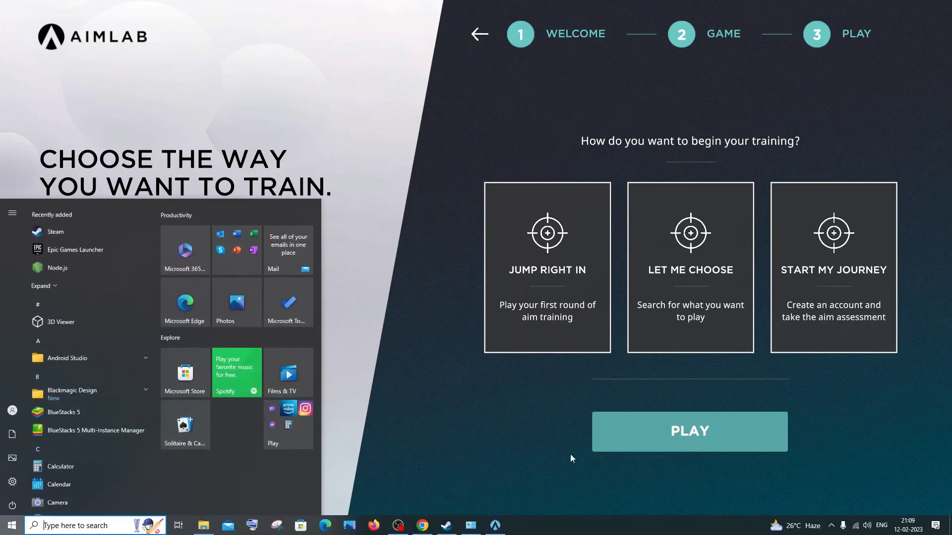
pyautogui.click(449, 526)
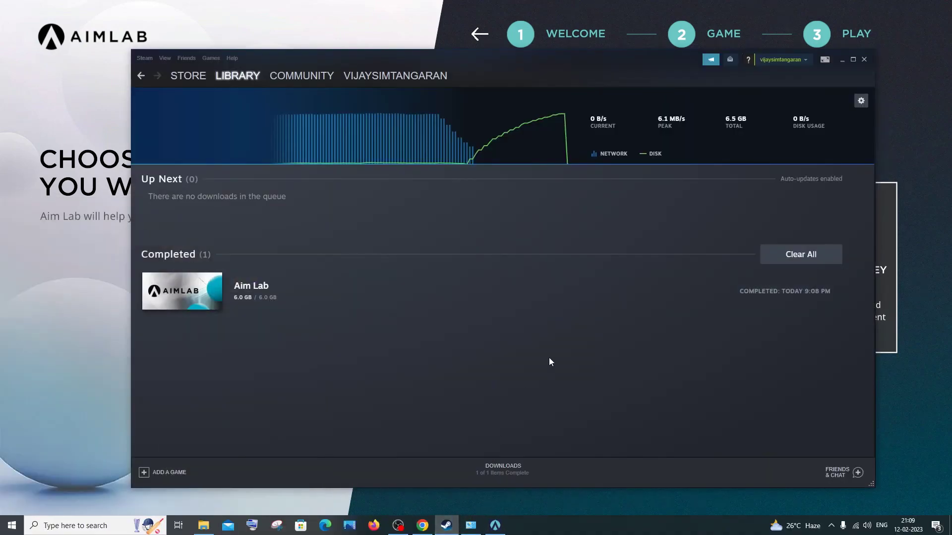